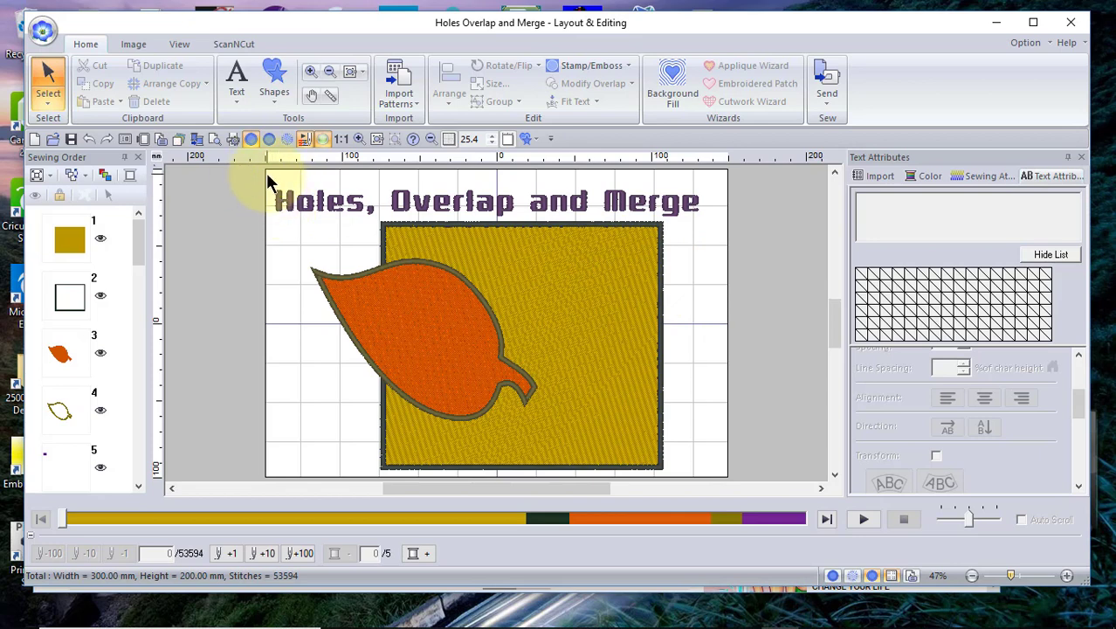
Delete the title text above the design, leaving just the leaf and gold rectangle
drag(271, 186, 711, 214)
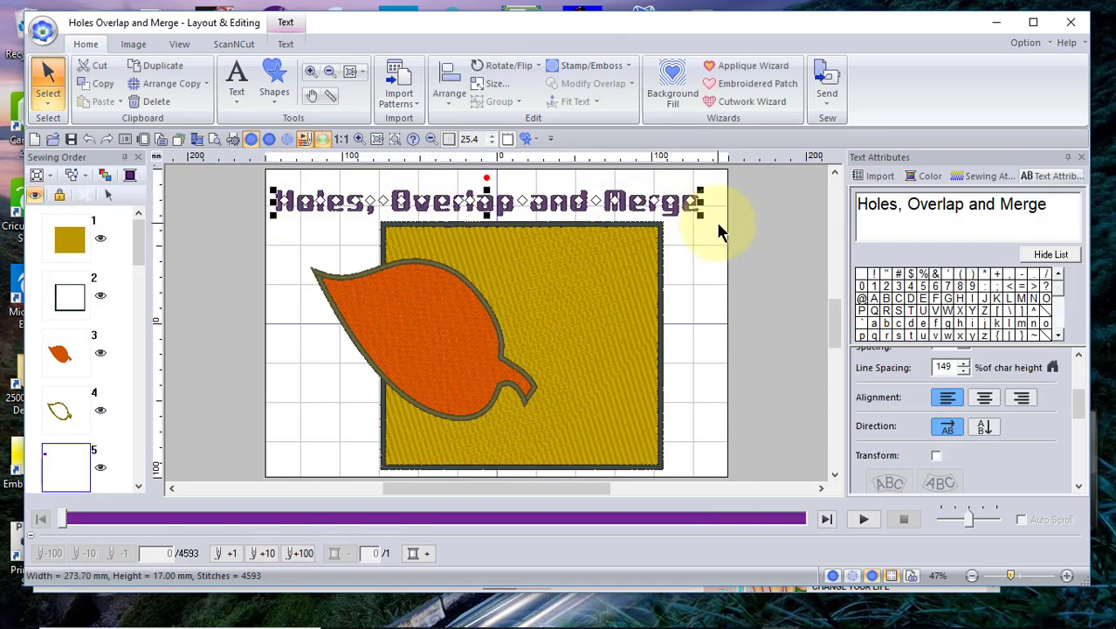
key(Delete)
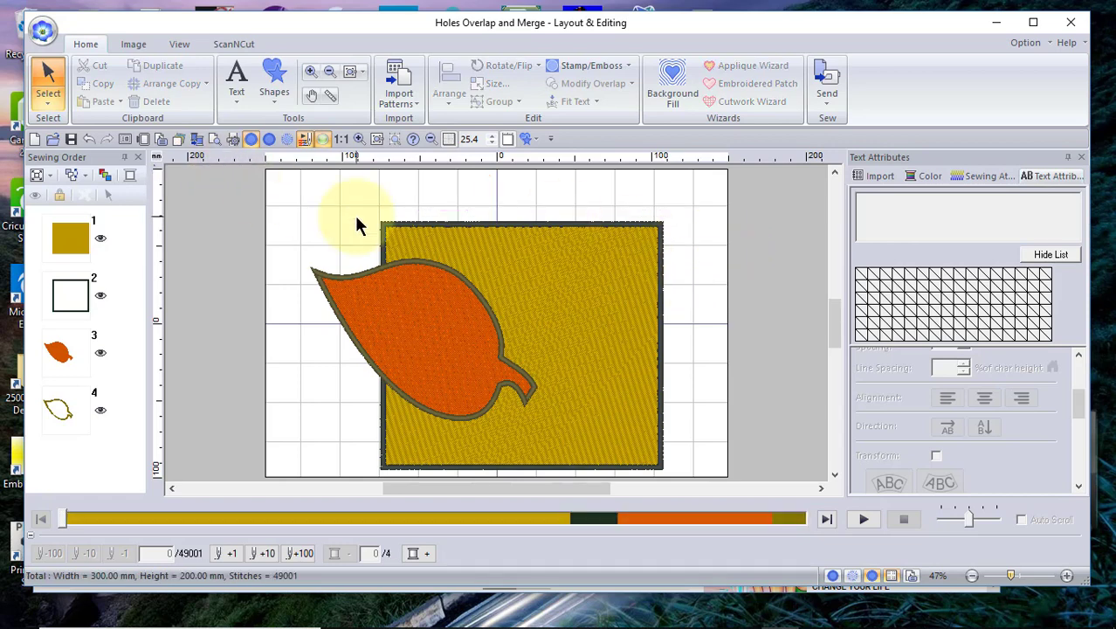
Move the whole design higher and remove the overlap so the rectangle gets a leaf-shaped hole
drag(335, 194, 711, 444)
mouse_move(489, 316)
mouse_down()
mouse_move(498, 337)
mouse_move(491, 308)
mouse_up()
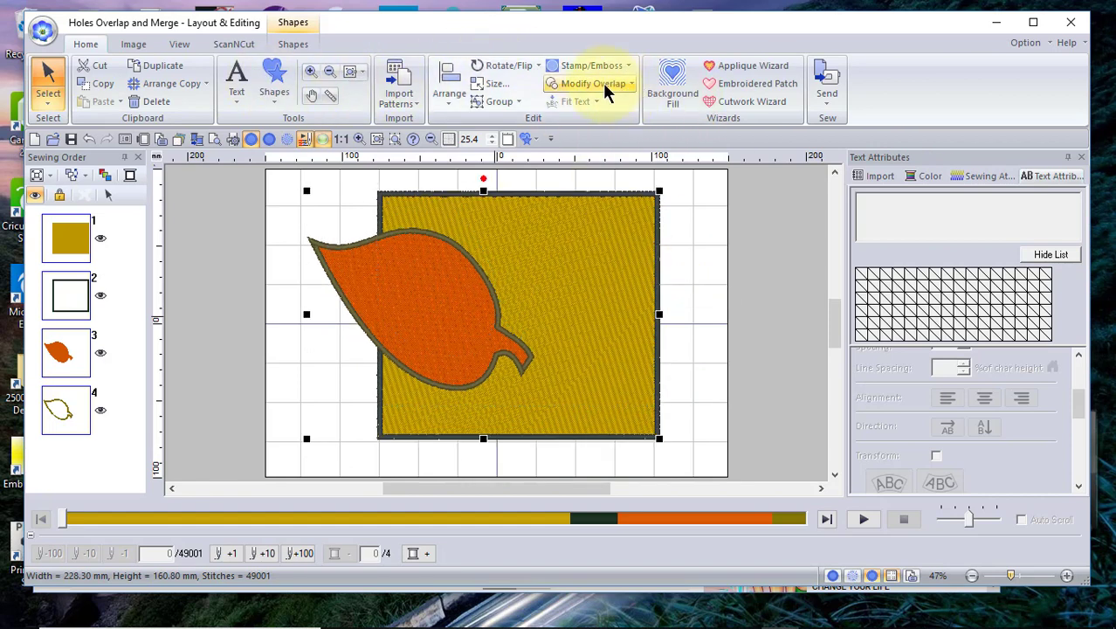
click(603, 82)
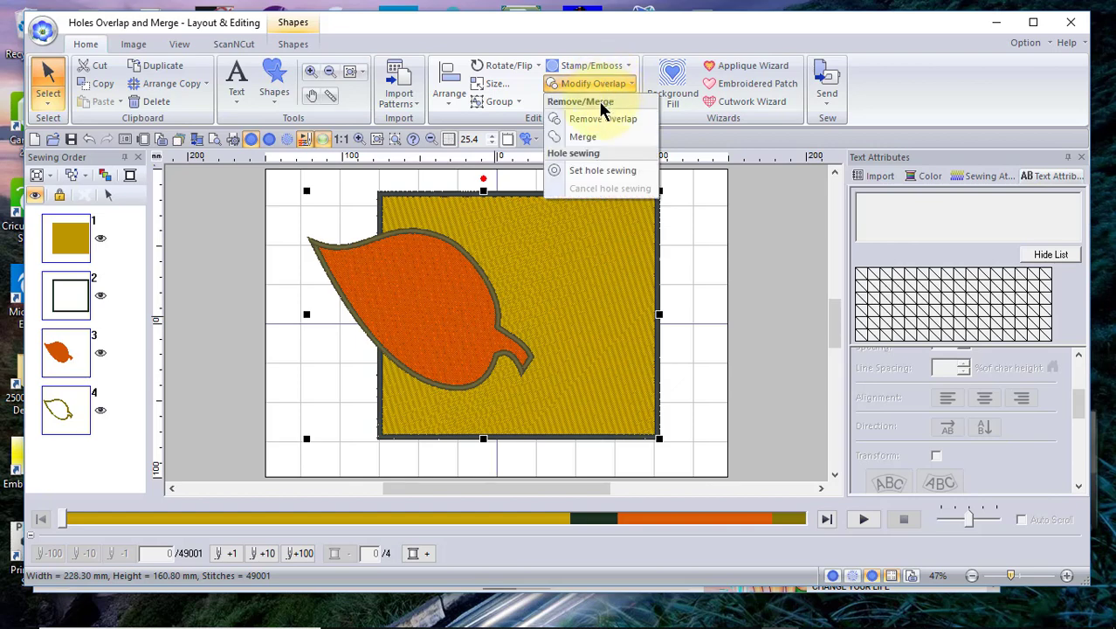
click(588, 121)
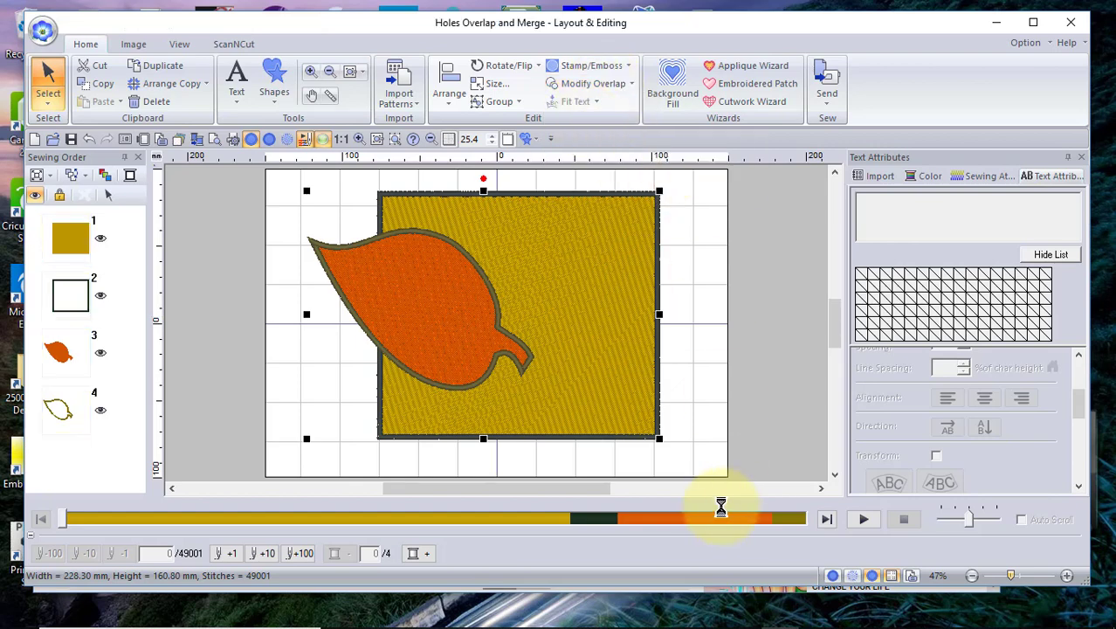
click(53, 251)
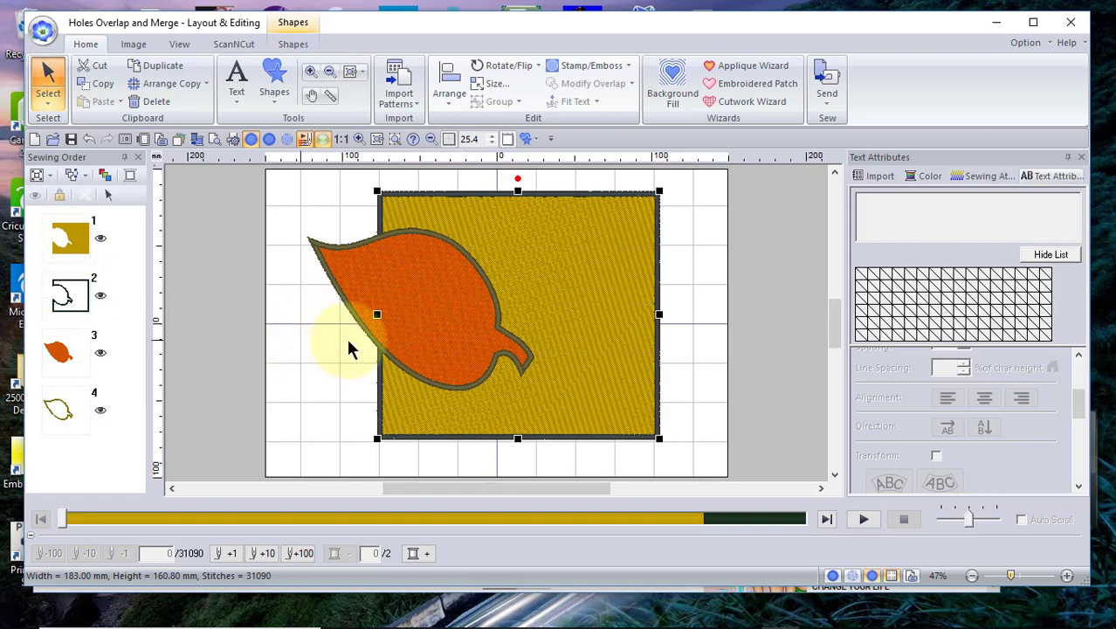
click(368, 316)
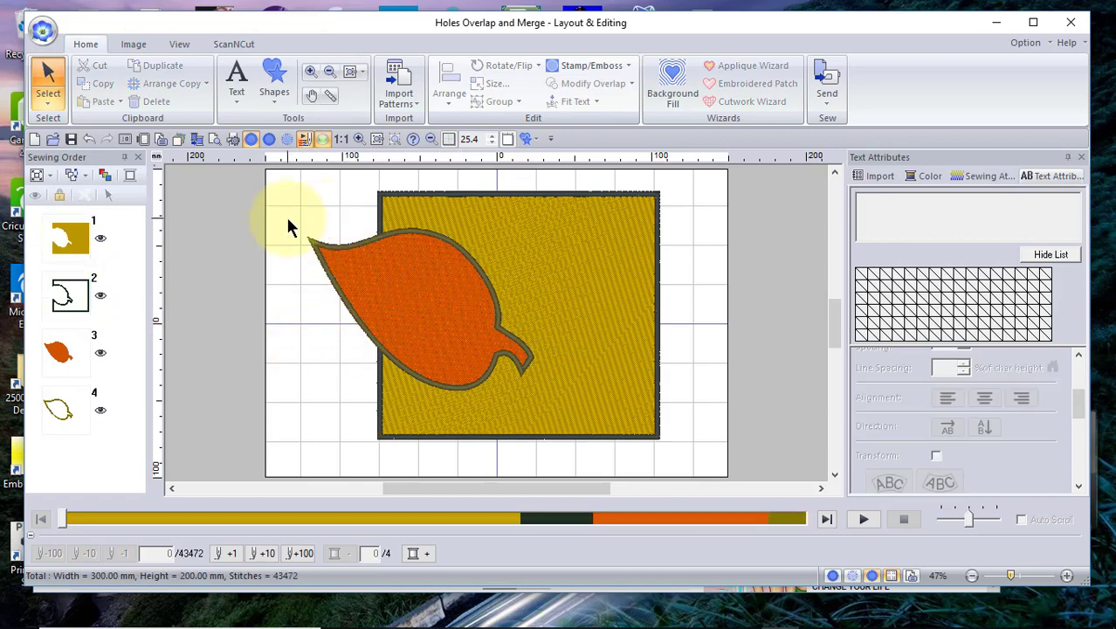
drag(285, 215, 371, 297)
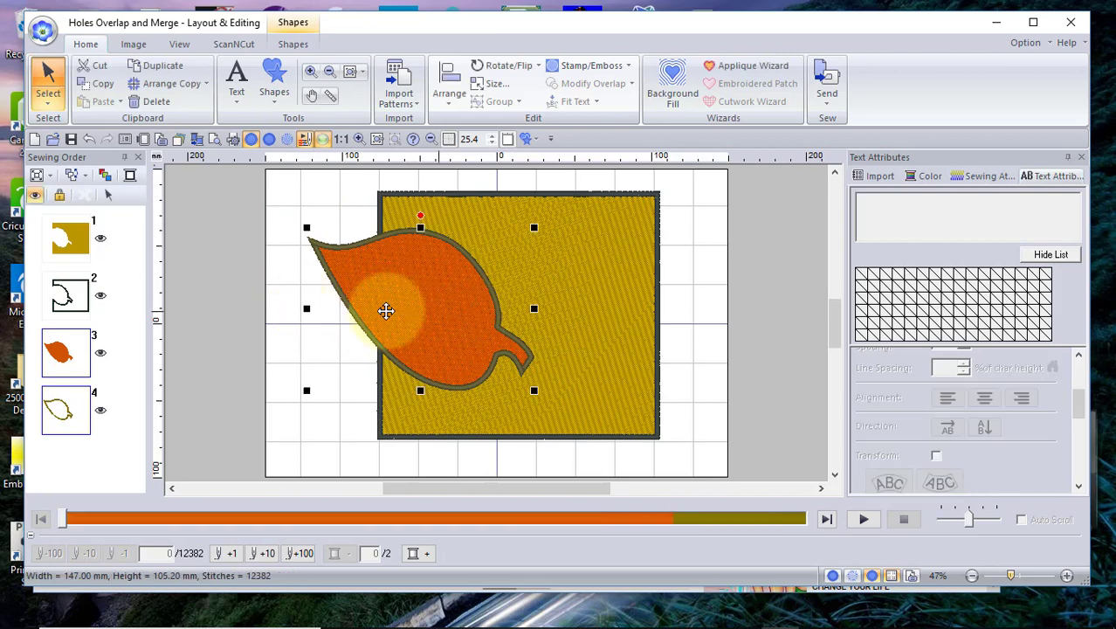
drag(386, 307, 193, 327)
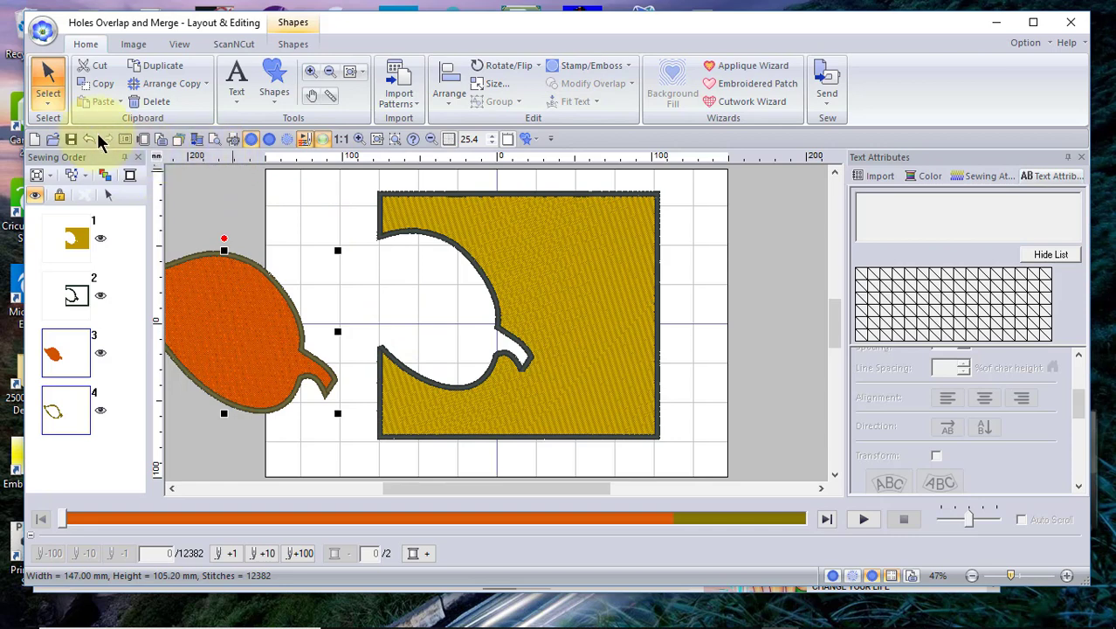
click(208, 220)
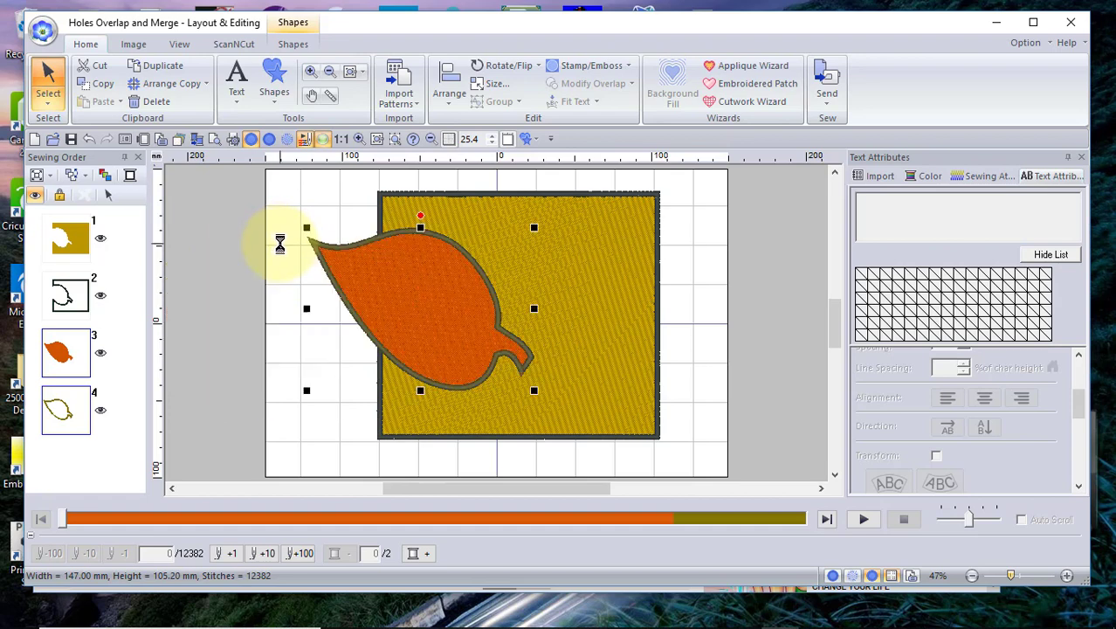
Undo the overlap removal, then move the orange leaf right so it sits fully inside the rectangle
click(88, 140)
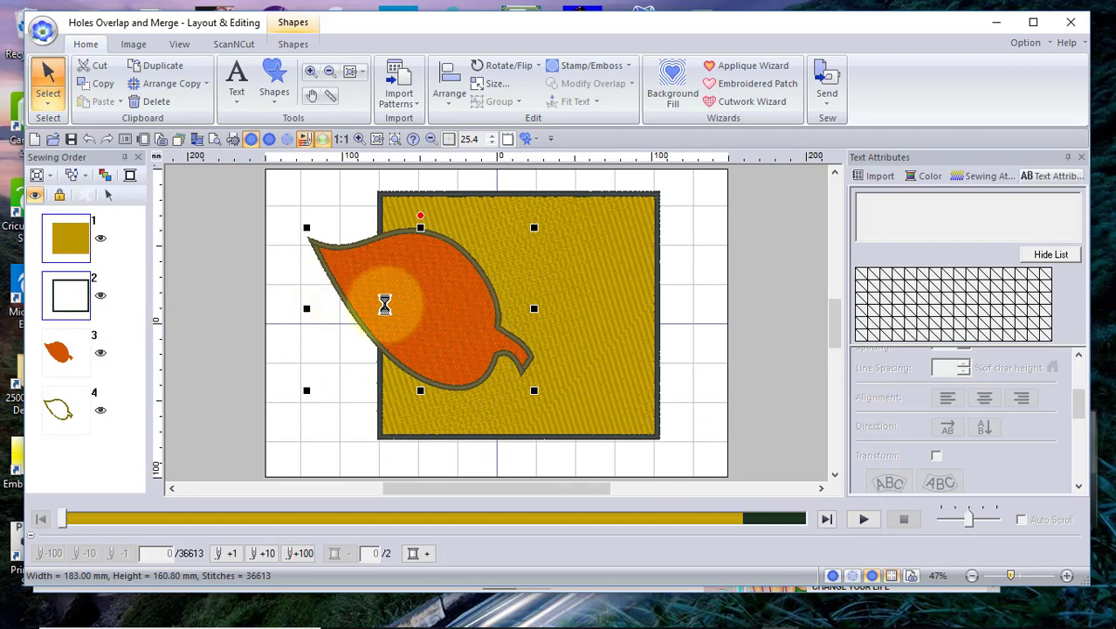
click(565, 302)
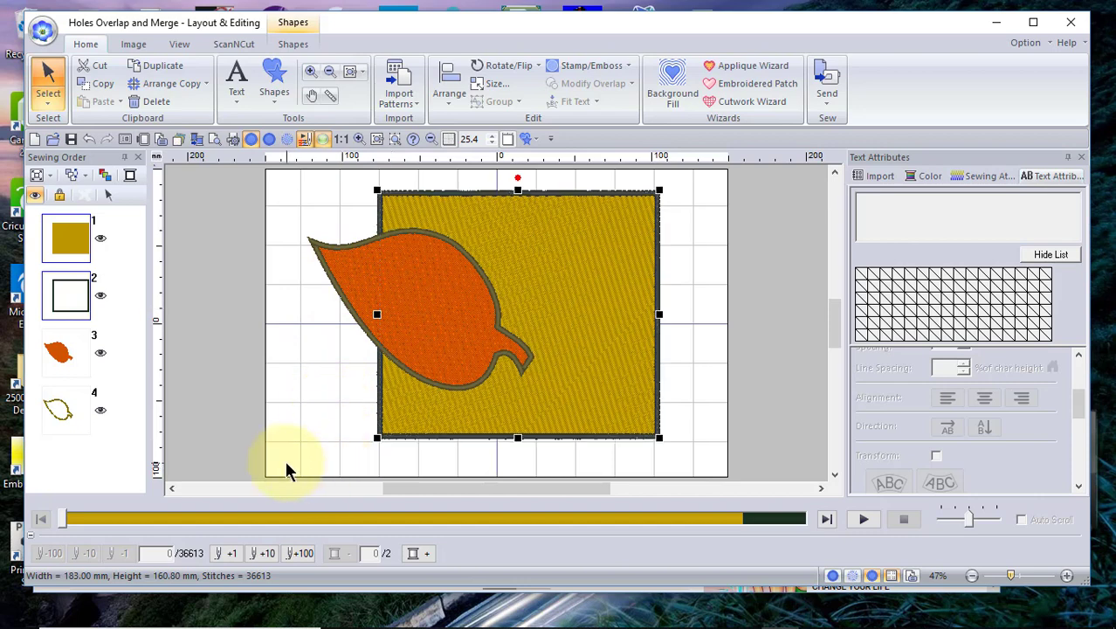
click(288, 409)
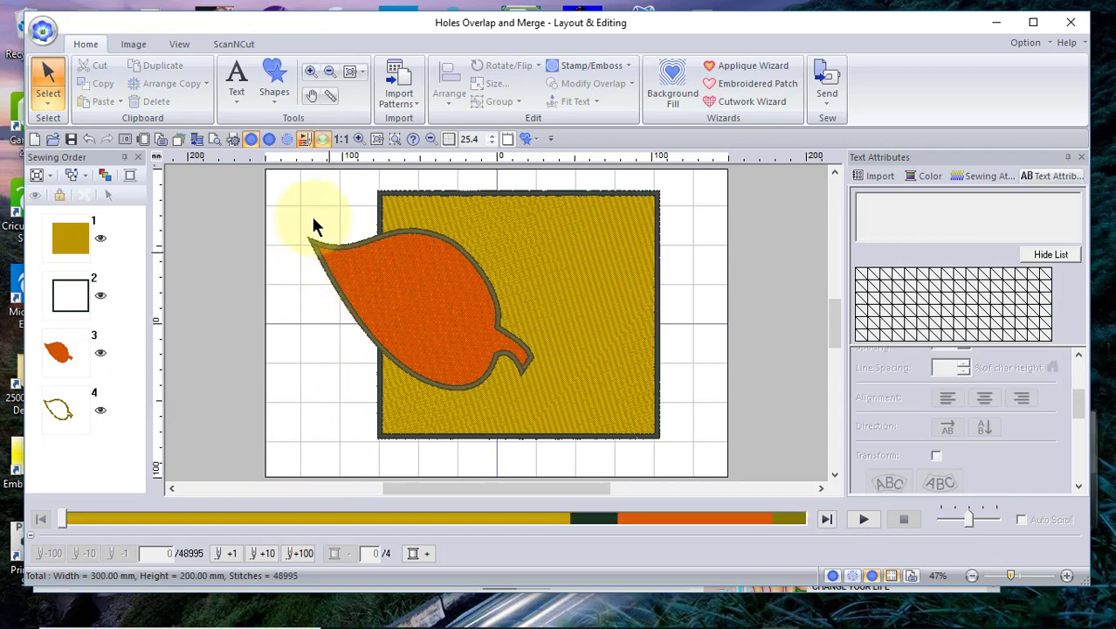
drag(296, 221, 372, 358)
drag(377, 272, 483, 305)
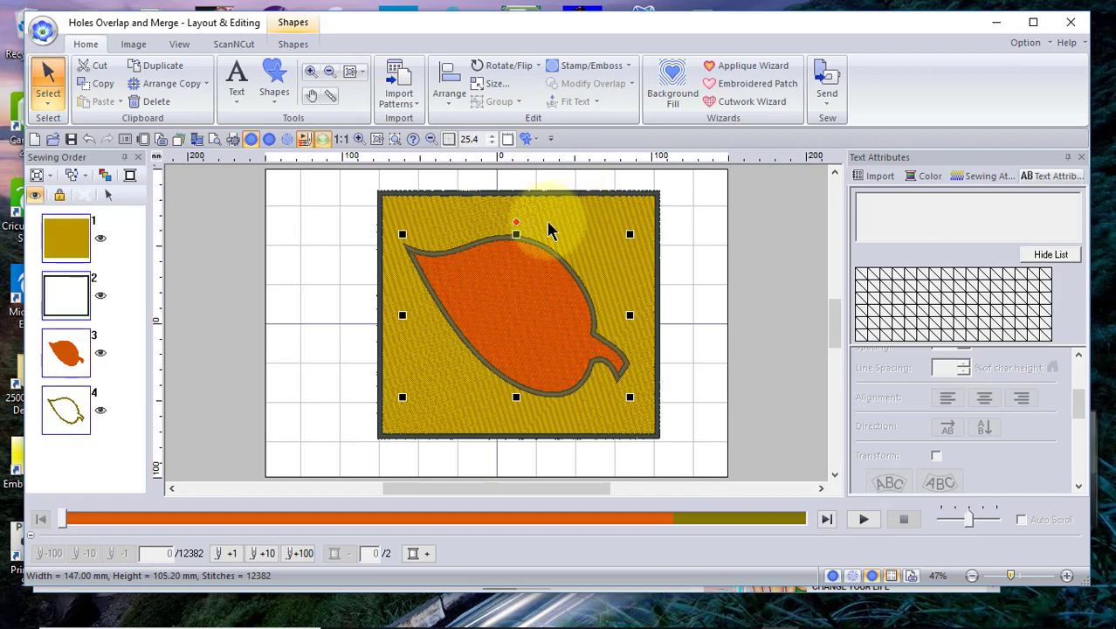
key(ctrl+a)
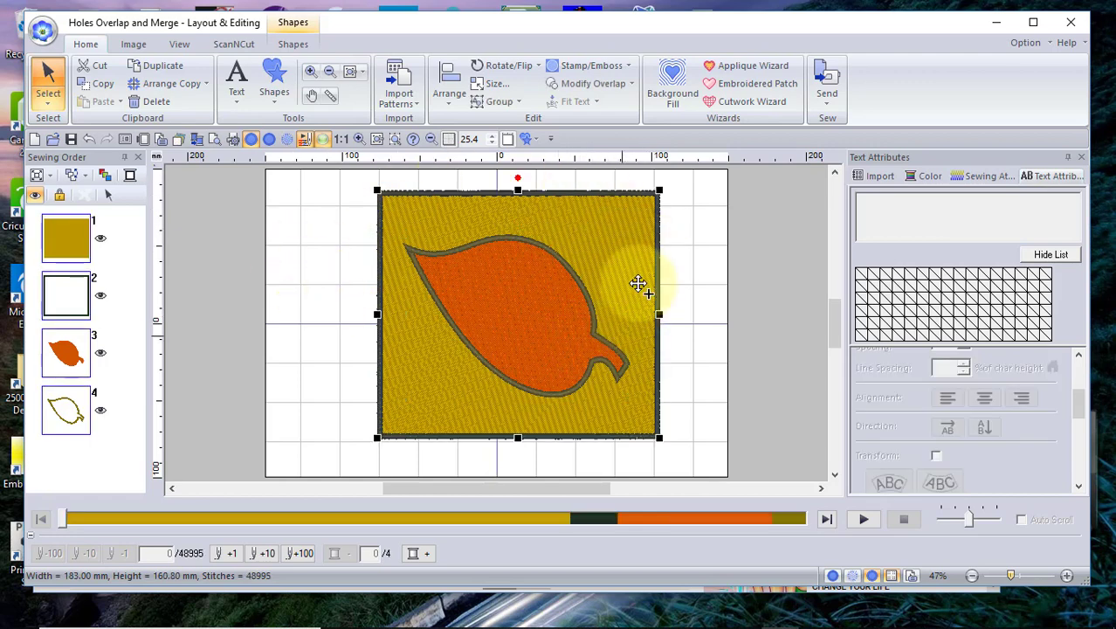
click(608, 88)
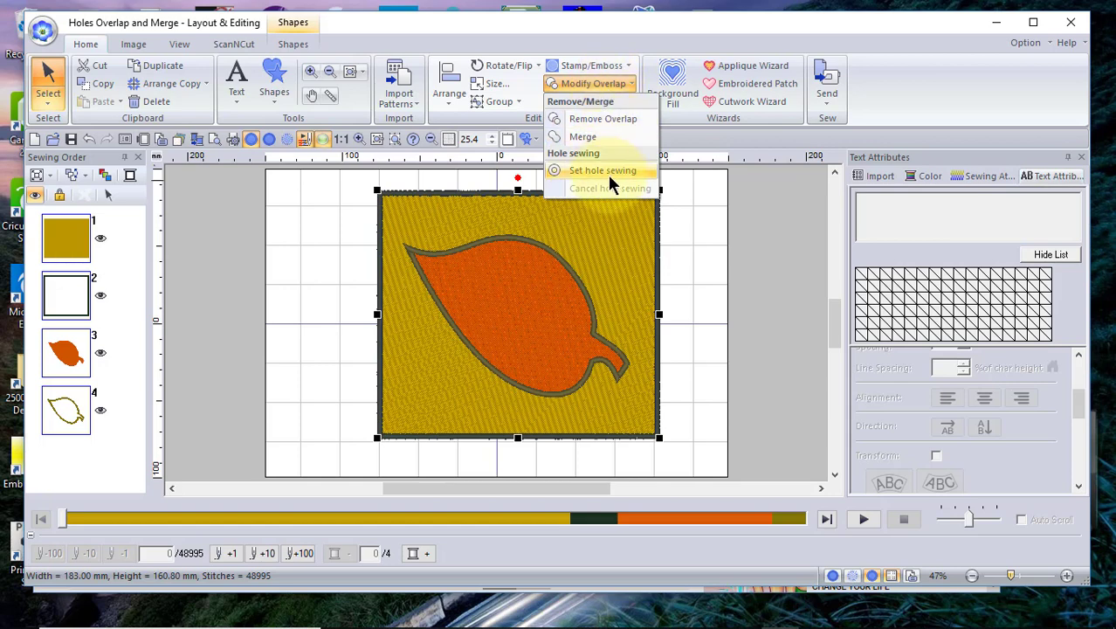
click(609, 176)
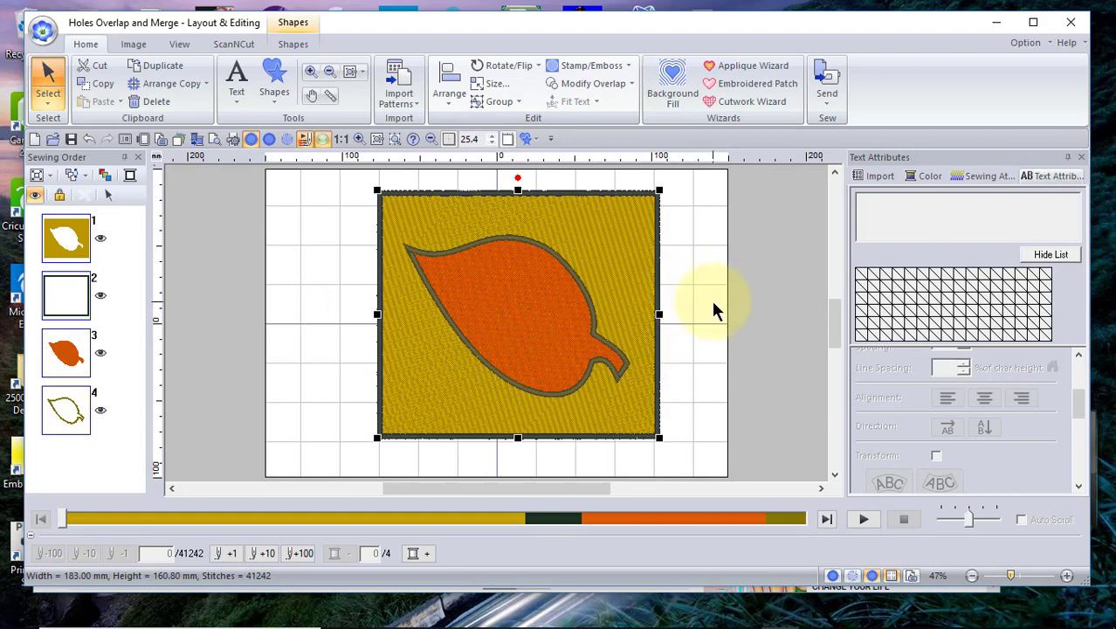
click(88, 139)
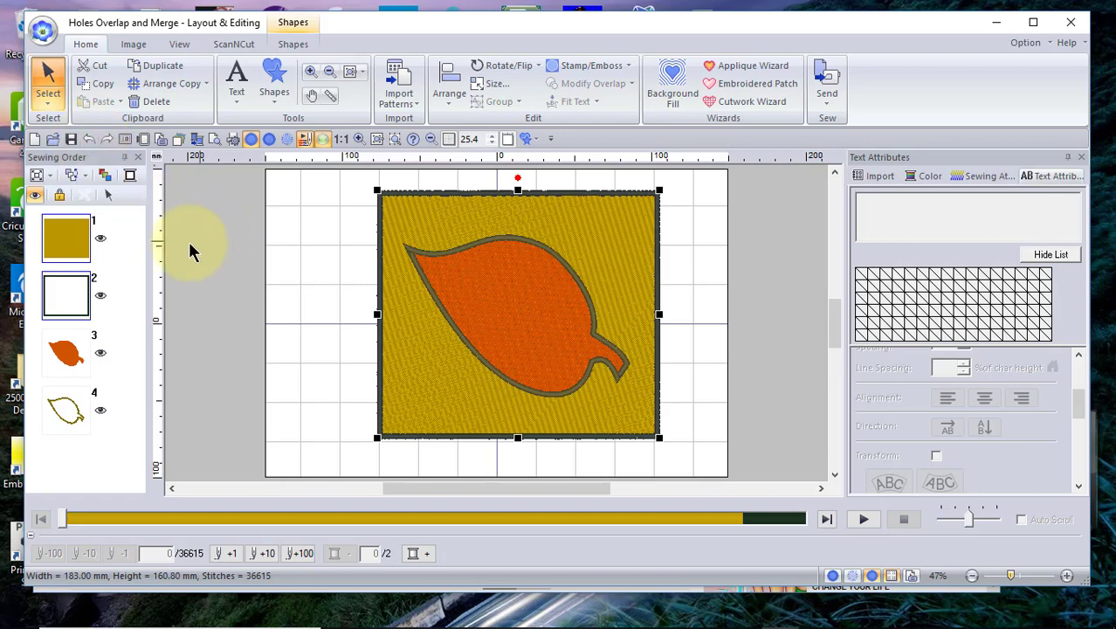
Select the leaf fill and outline in Sewing Order, then move the leaf left past the rectangle's edge
click(187, 349)
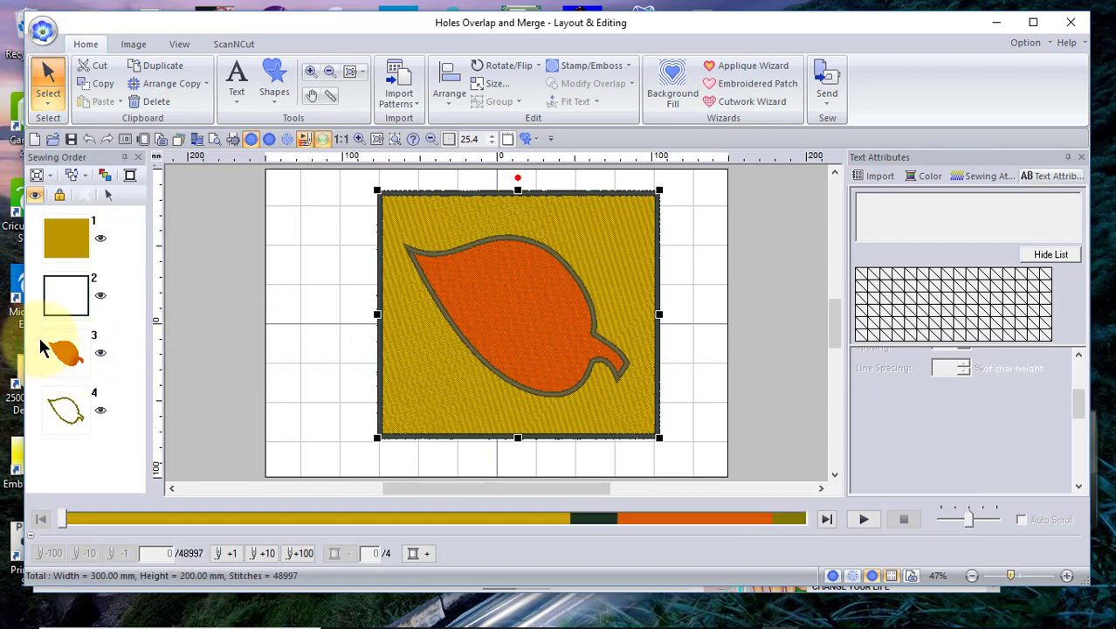
click(68, 353)
ctrl+click(73, 406)
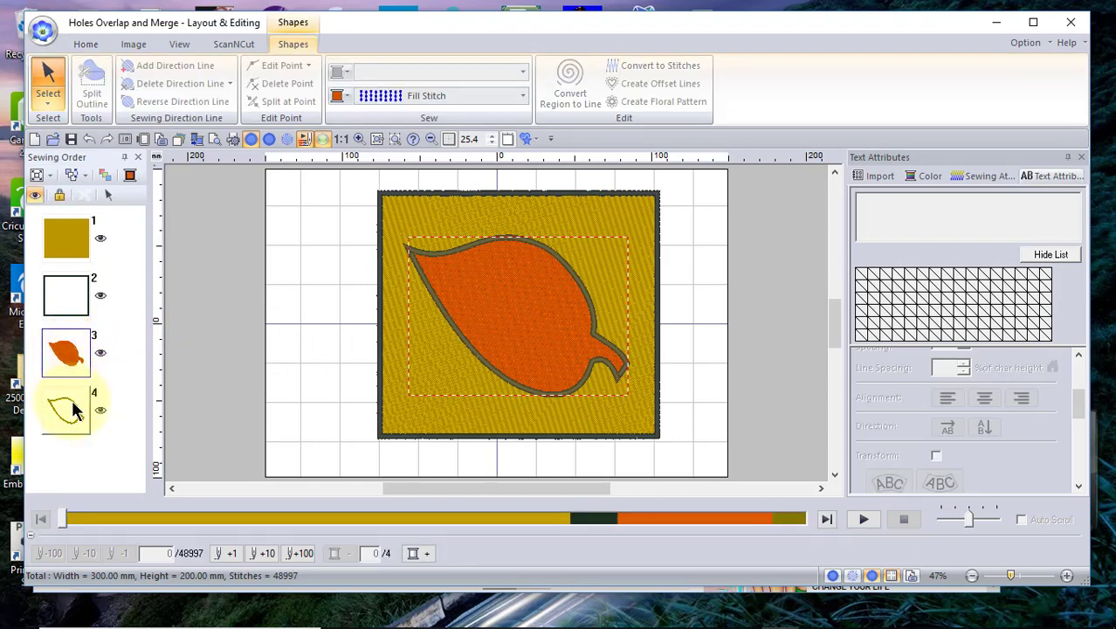
click(71, 409)
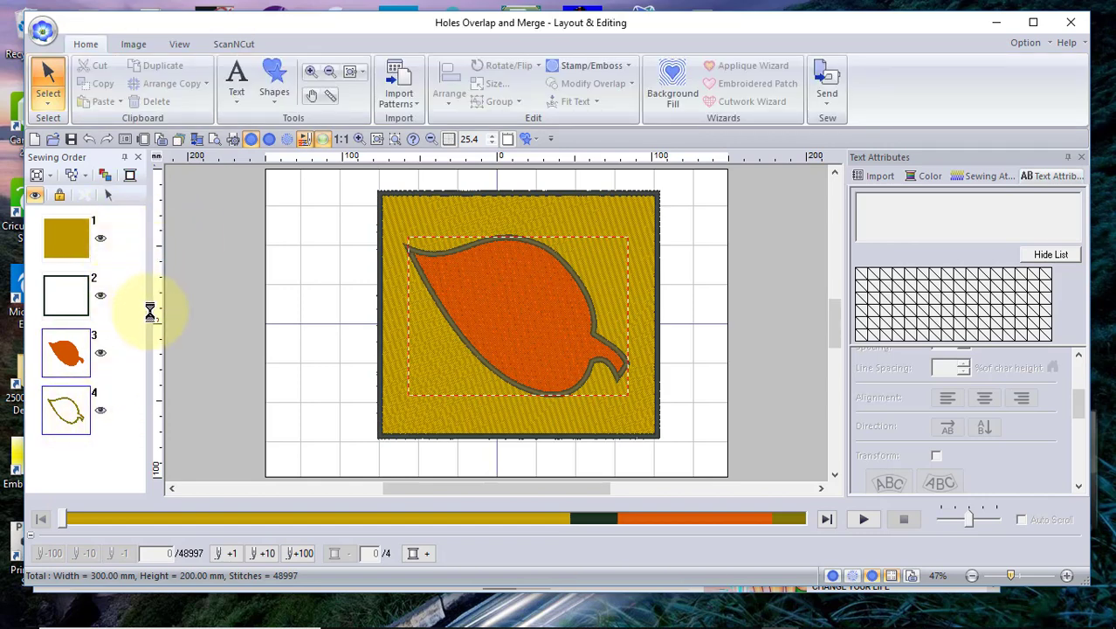
click(105, 194)
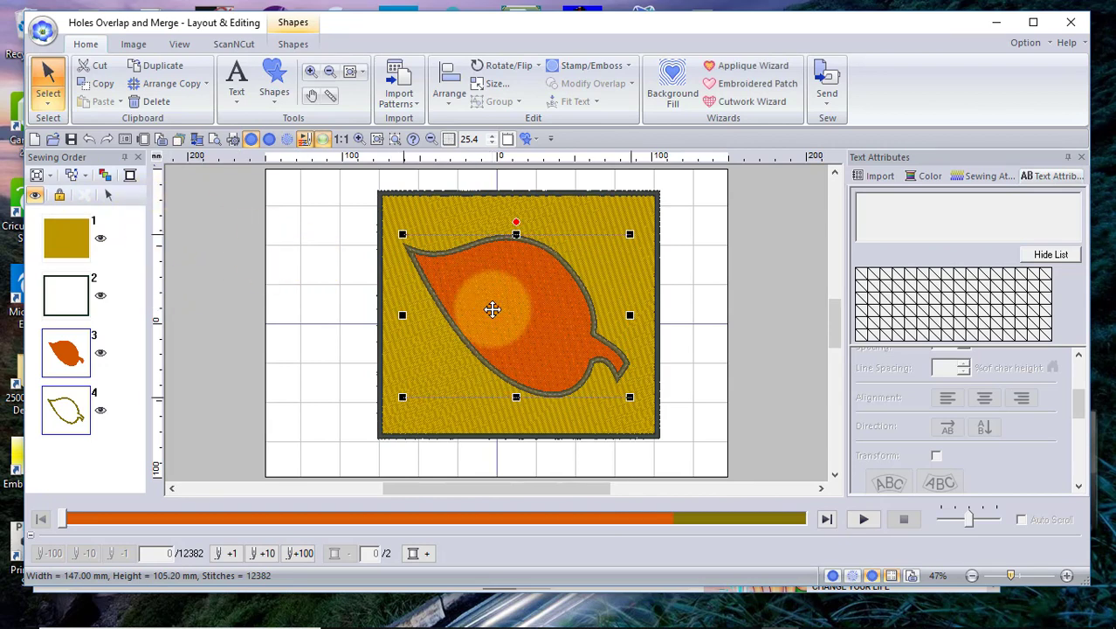
drag(493, 309, 363, 291)
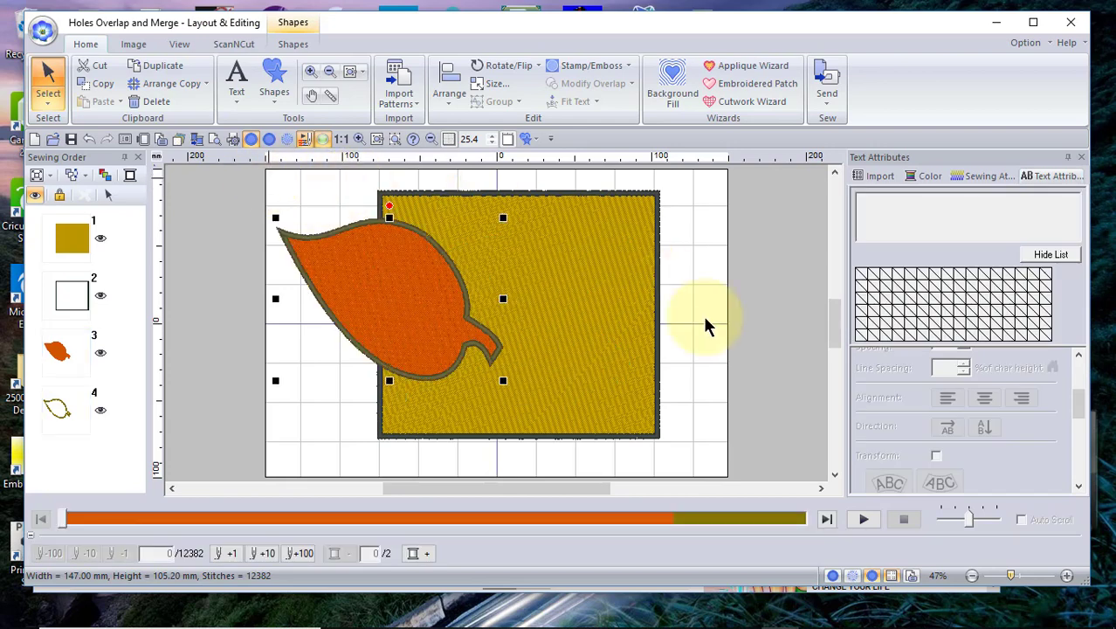
click(693, 474)
key(ctrl+a)
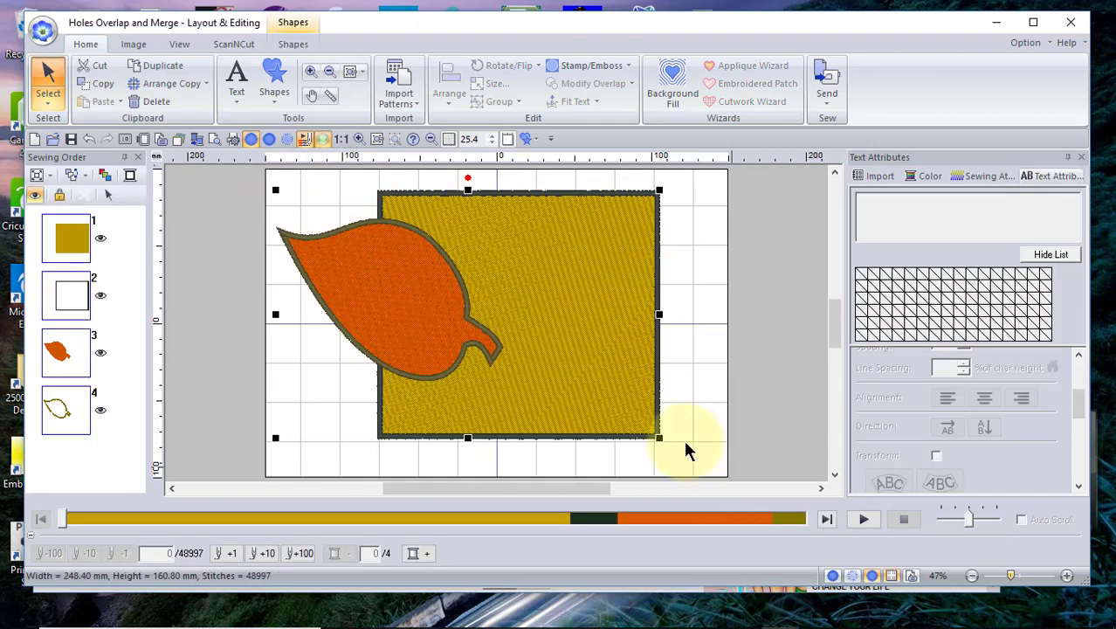
click(611, 84)
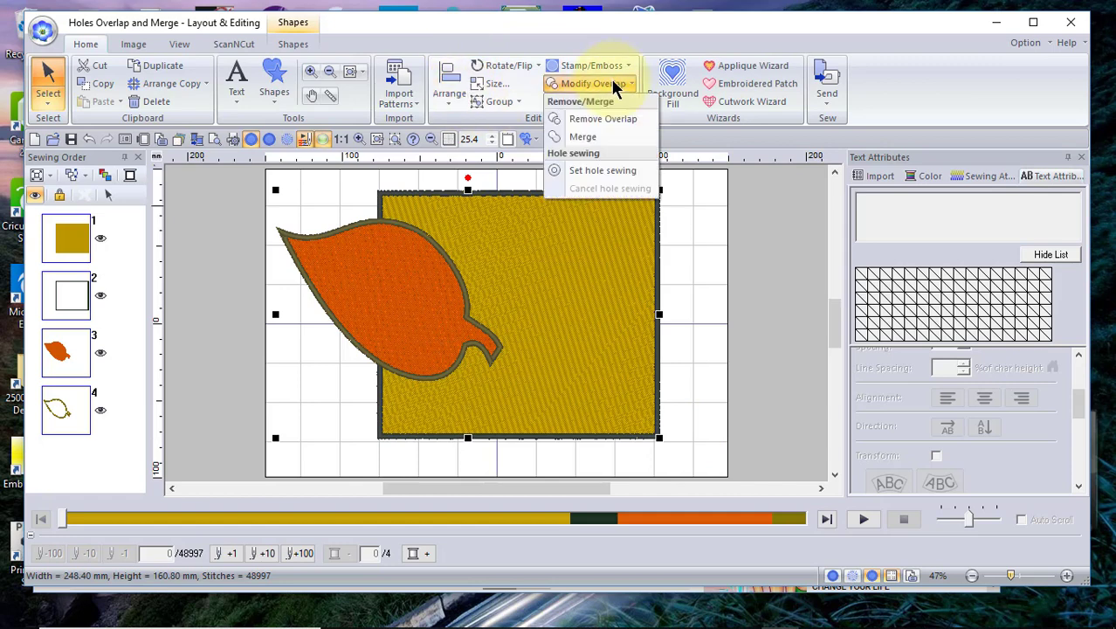
click(595, 139)
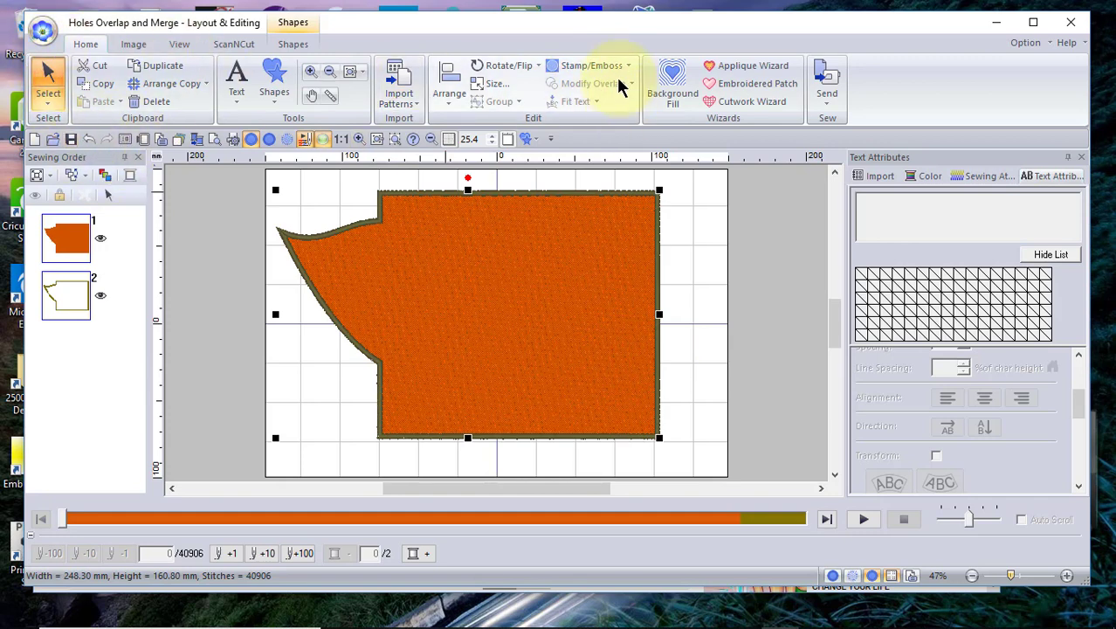
click(88, 140)
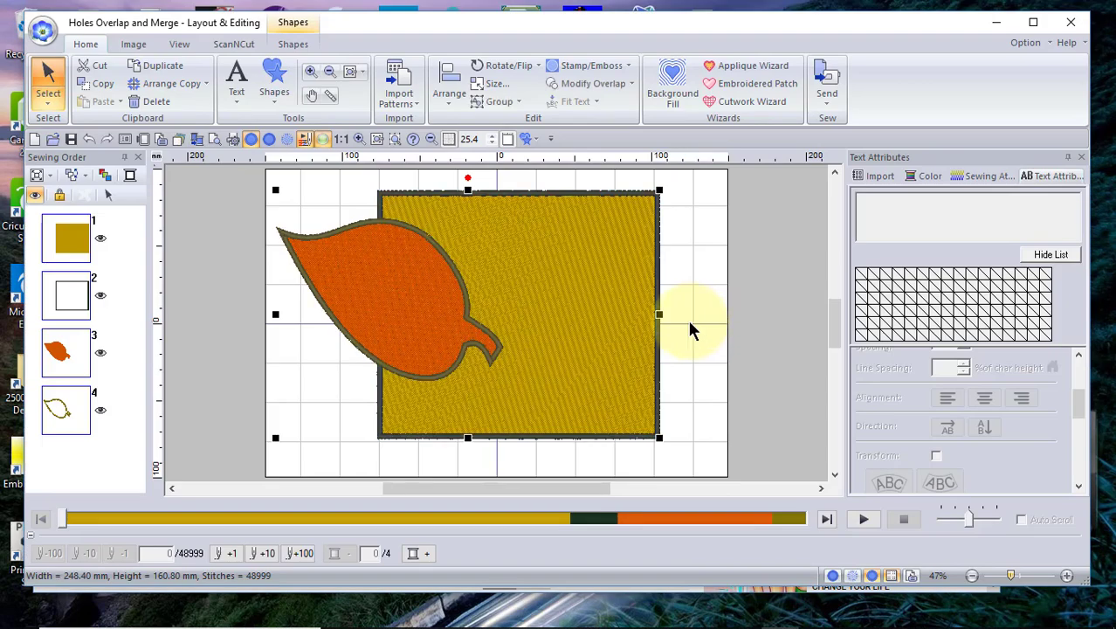
Show the Modify Overlap options for the selected design, including Set hole sewing
click(607, 85)
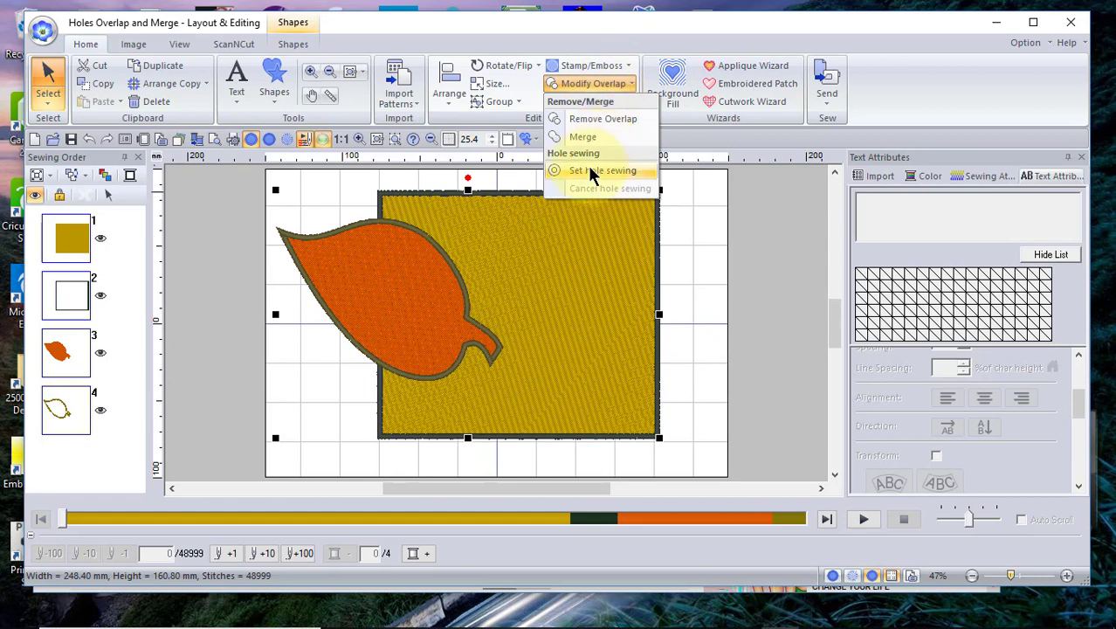